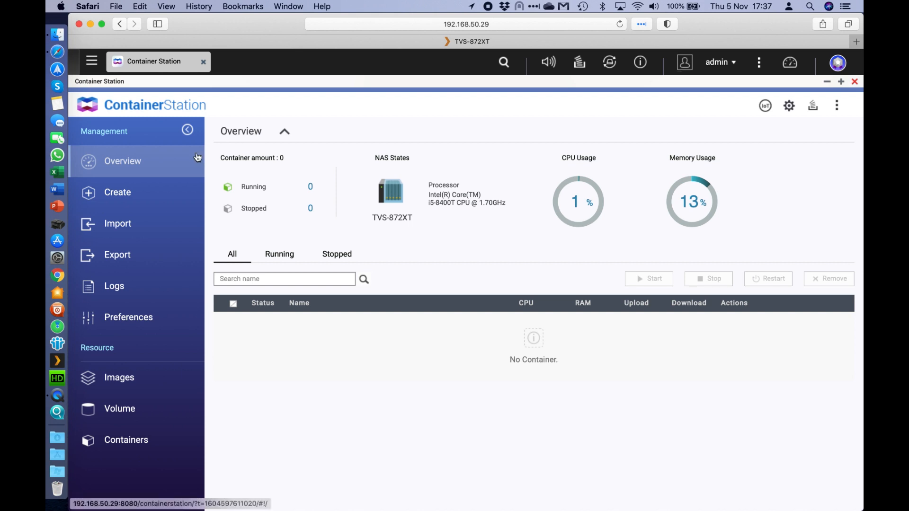
Search the images for "pi hole" and start installing the latest version of pihole/pihole from Docker Hub
click(142, 198)
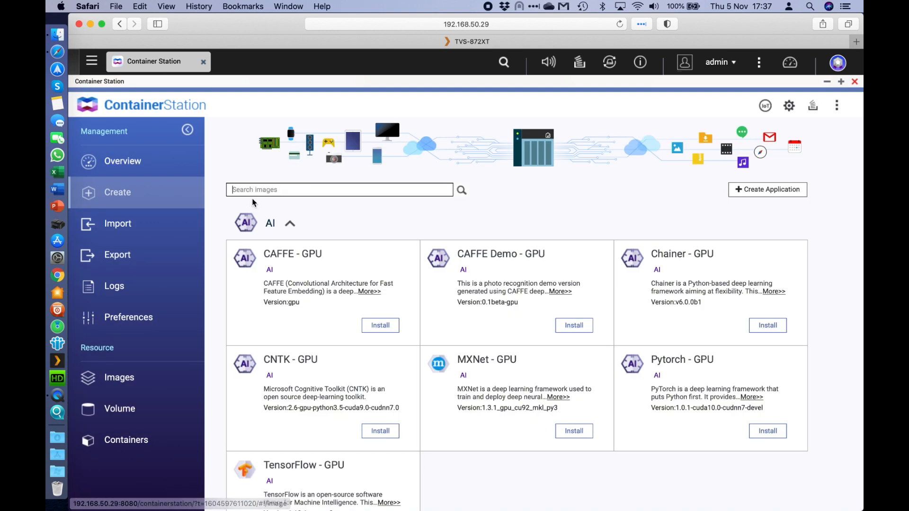
text(pi hole)
key(Return)
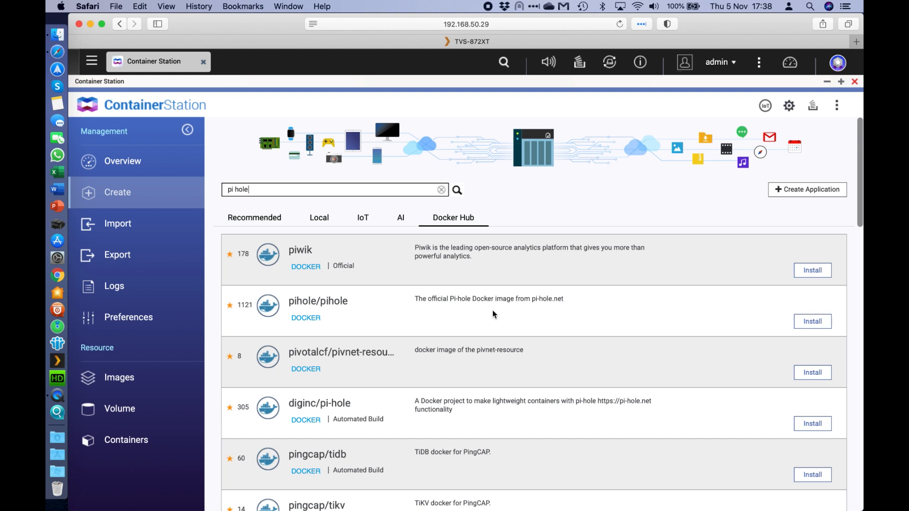
click(815, 325)
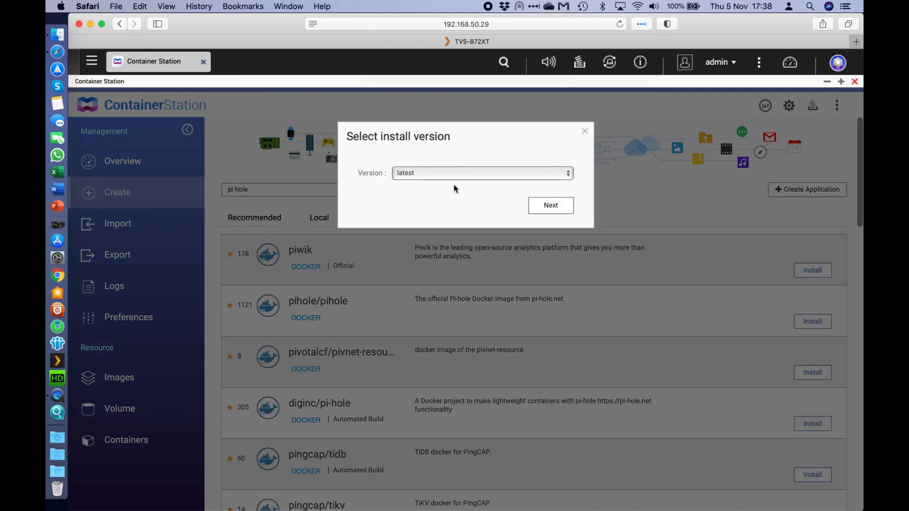
click(551, 206)
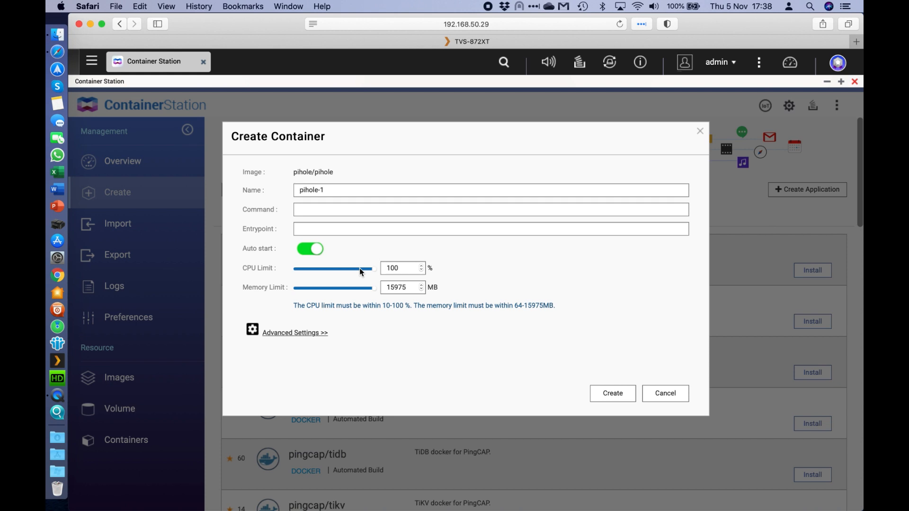
In the new container's advanced network settings, set the network mode to Bridge using interface Adapter 2 (Virtual Switch 3)
click(301, 334)
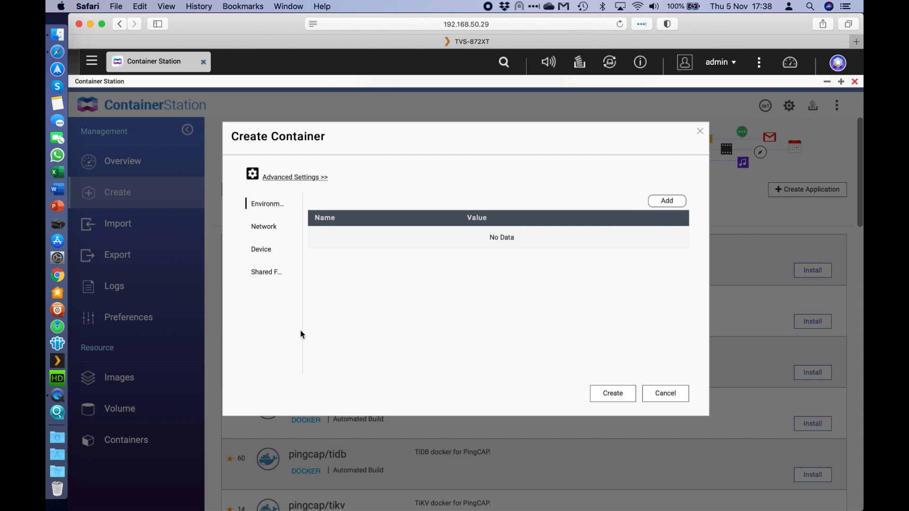
click(293, 178)
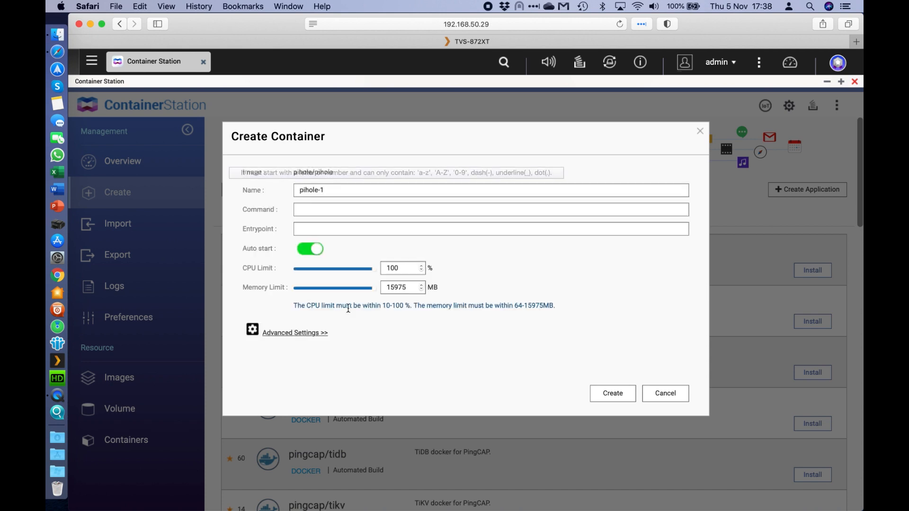
click(301, 334)
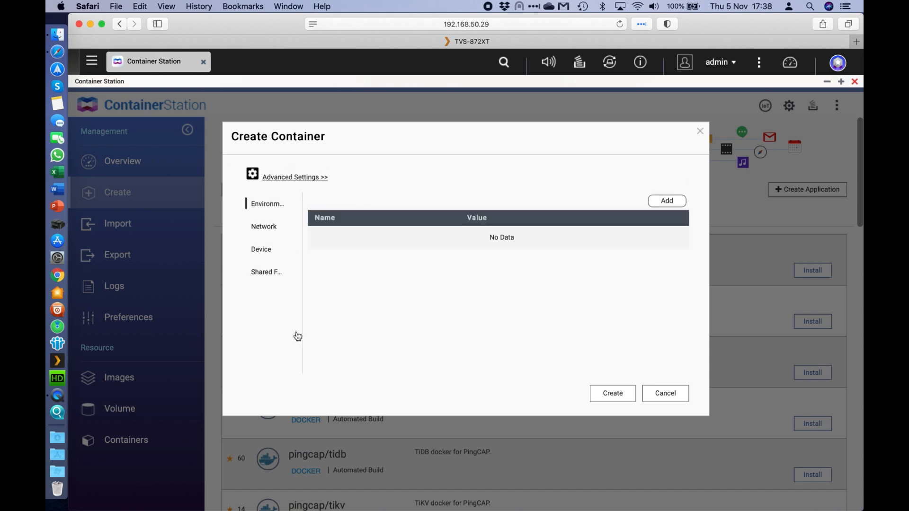
click(265, 226)
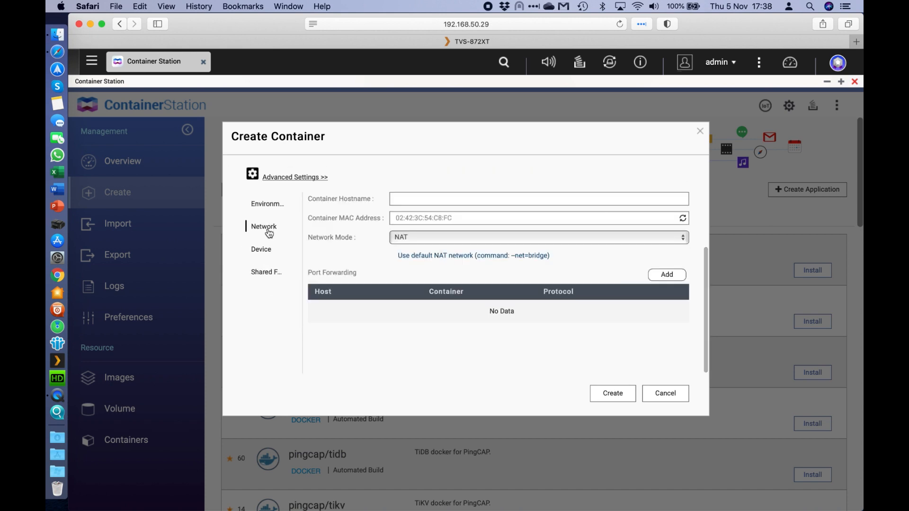
click(422, 238)
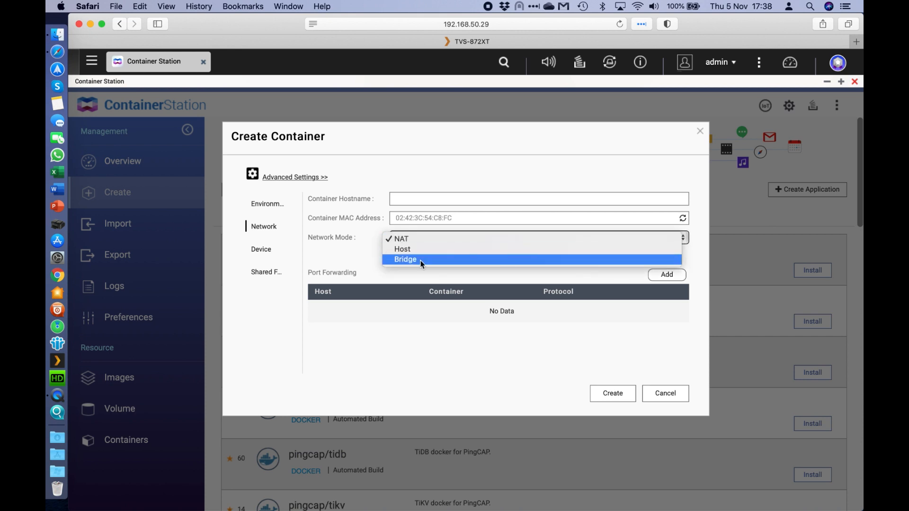
click(420, 261)
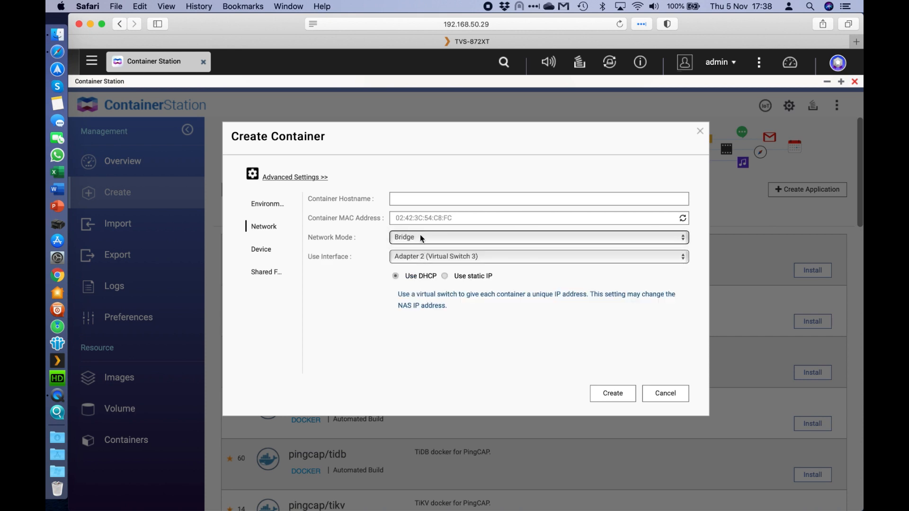
click(491, 258)
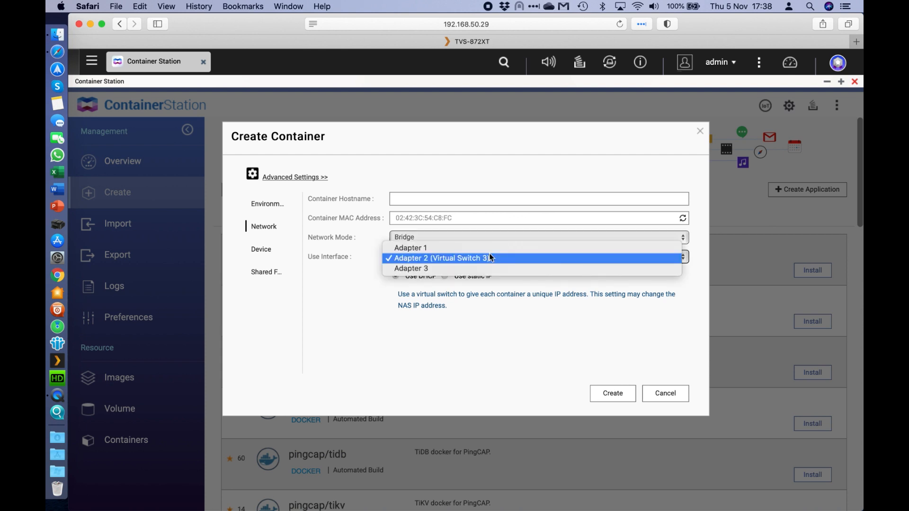
click(466, 261)
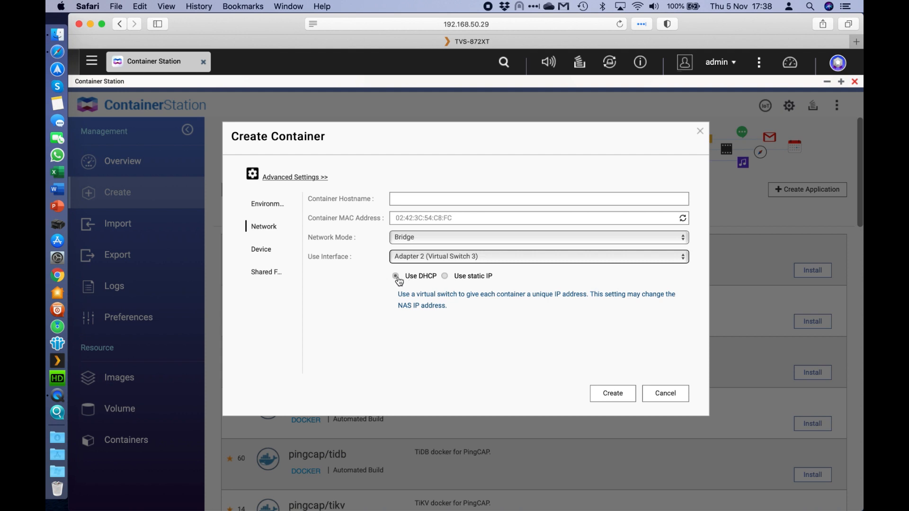
Give the container the static IP address 192.168.50.35 and create it
click(445, 277)
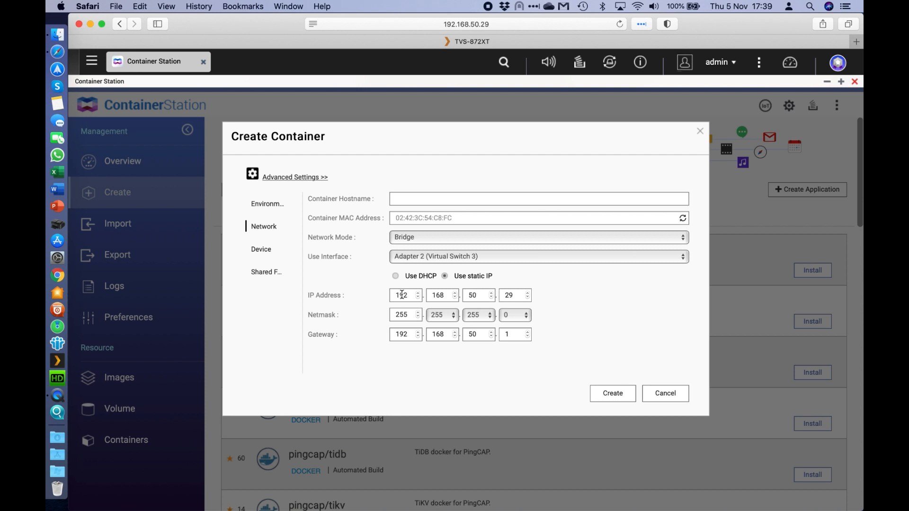
click(529, 294)
click(603, 389)
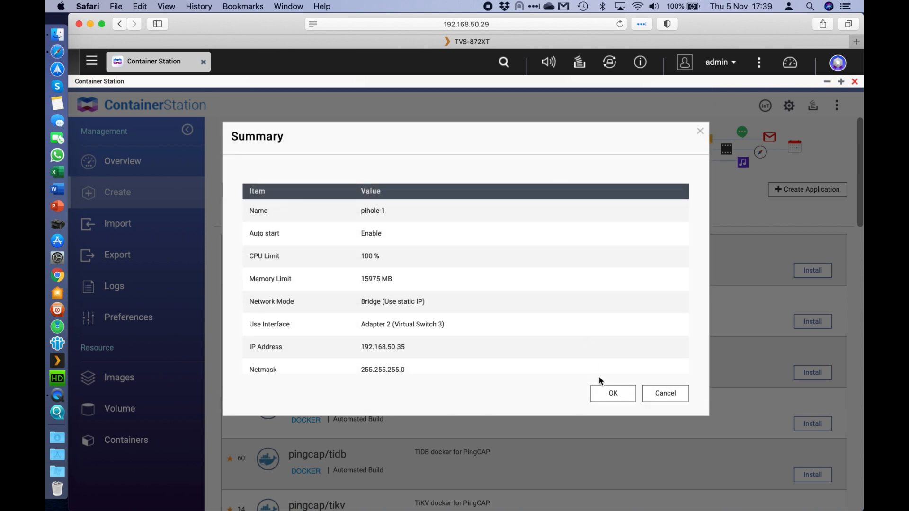
click(613, 394)
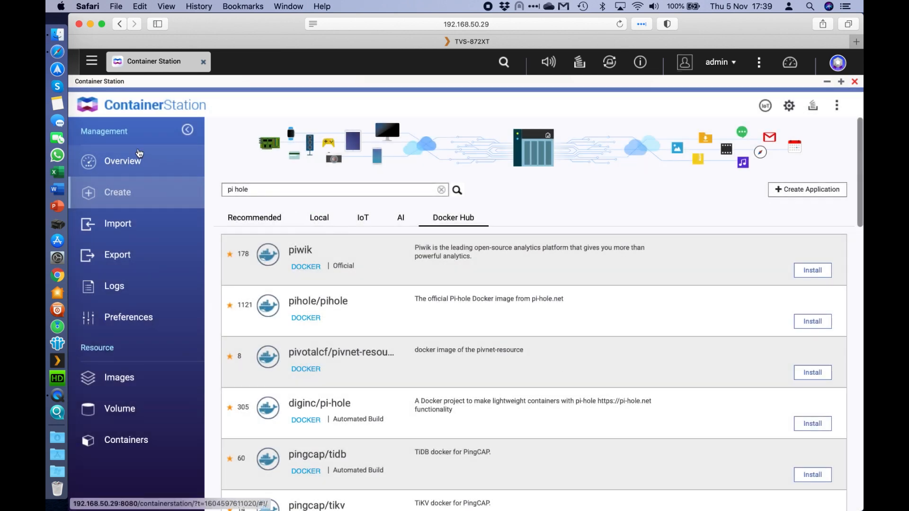
Check the container creation in the overview's background tasks and clear all completed tasks
click(133, 163)
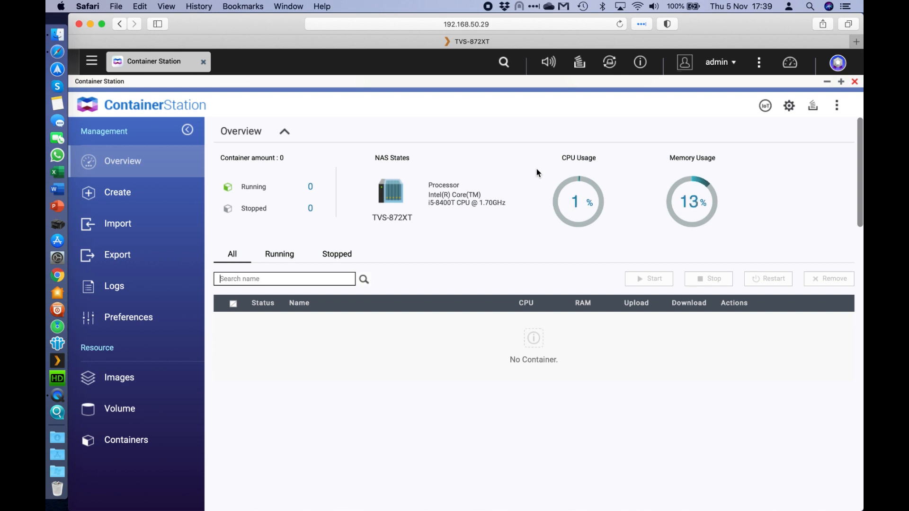
click(817, 112)
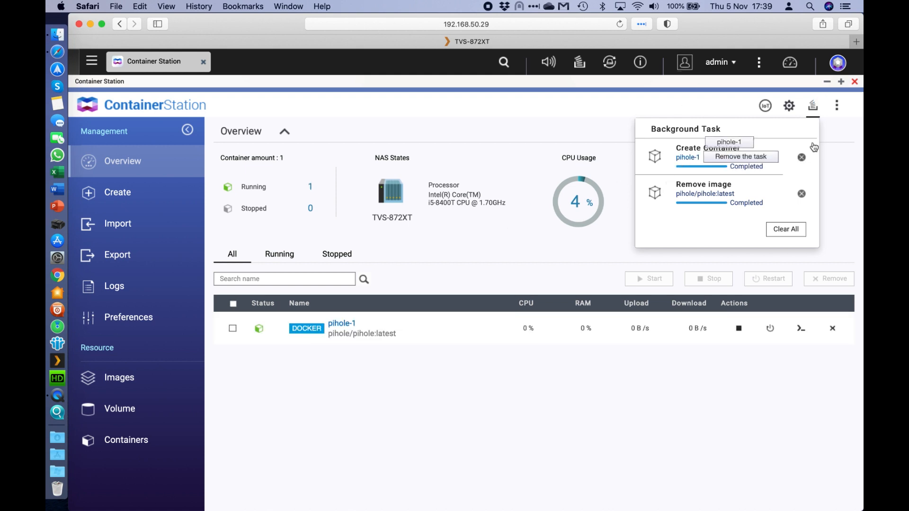
click(786, 230)
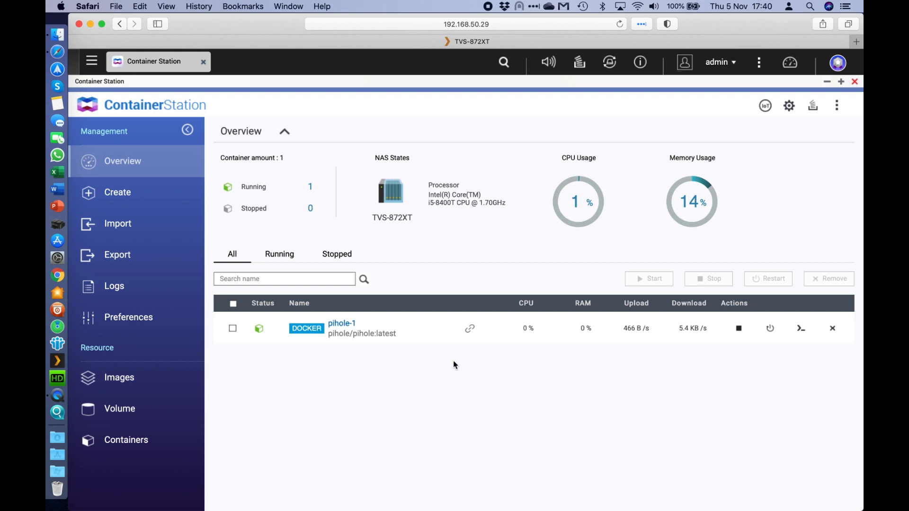
View the Pi-hole container's web page through to the admin login form, then close it
click(470, 329)
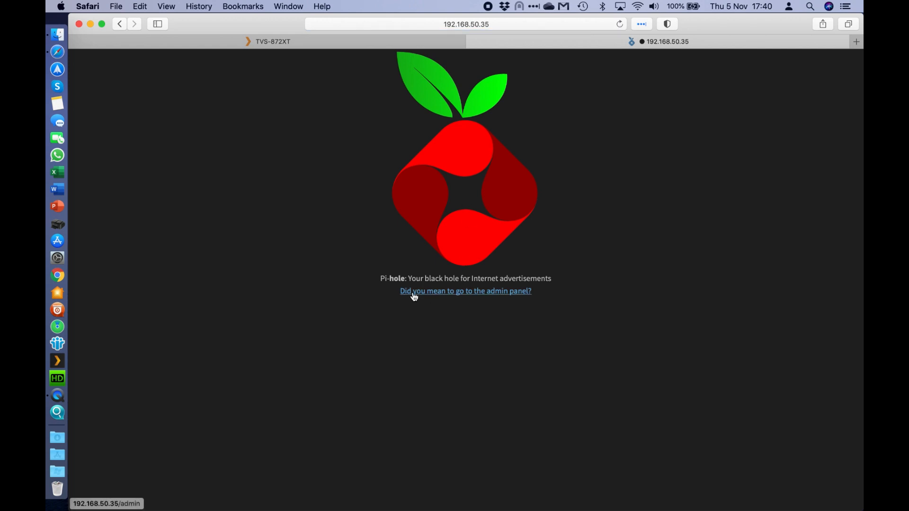
click(480, 293)
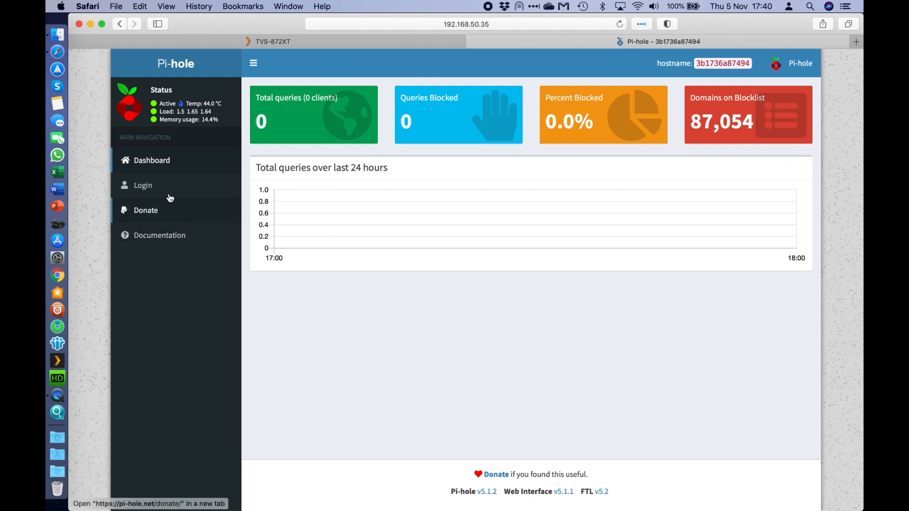
click(166, 185)
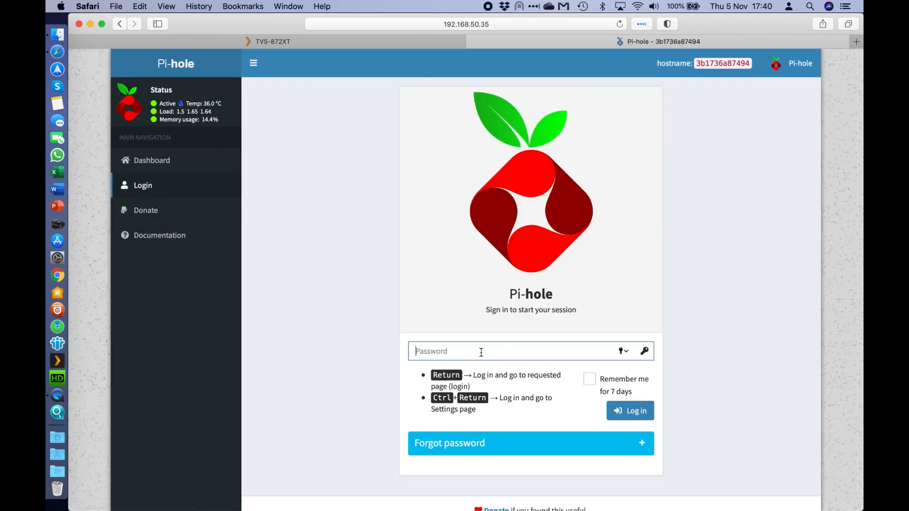
click(471, 41)
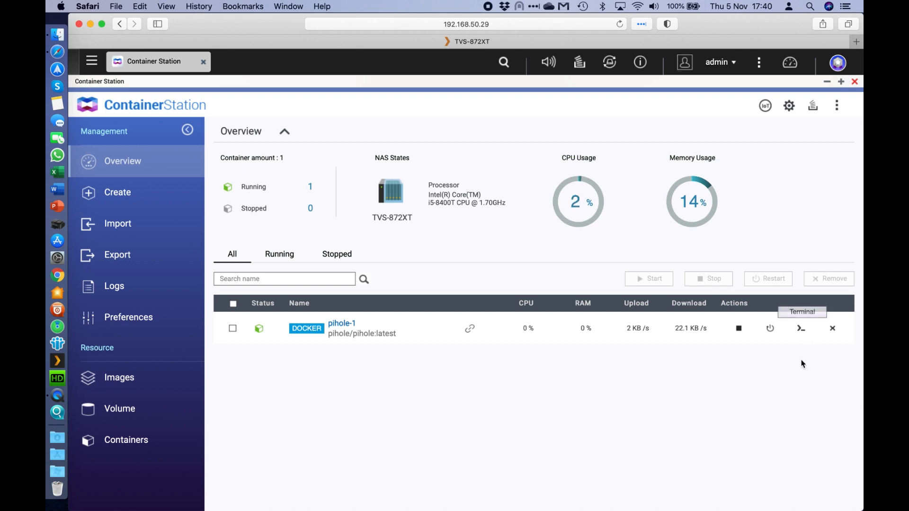
Run the command "pihole -a -p" in the Pi-hole container's terminal
click(801, 330)
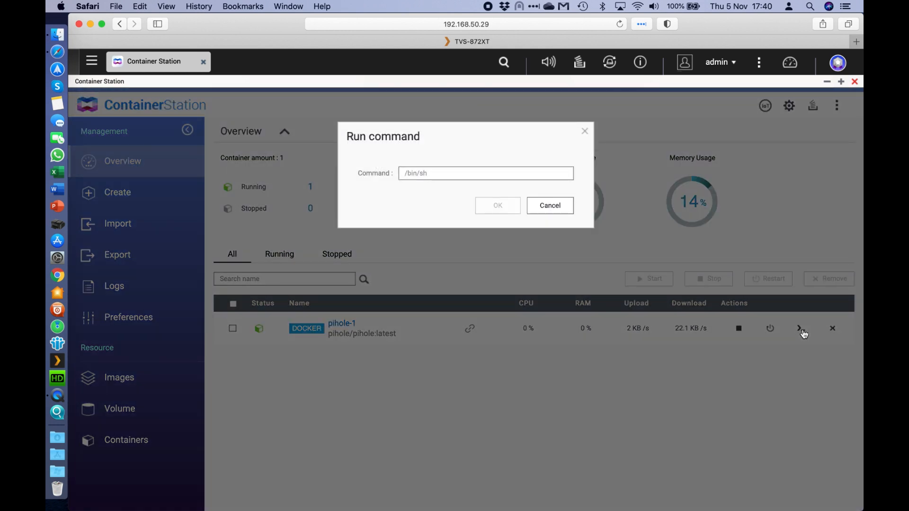
click(457, 175)
text(pihole)
key(BackSpace)
key(BackSpace)
key(BackSpace)
key(BackSpace)
key(BackSpace)
key(BackSpace)
text(hole )
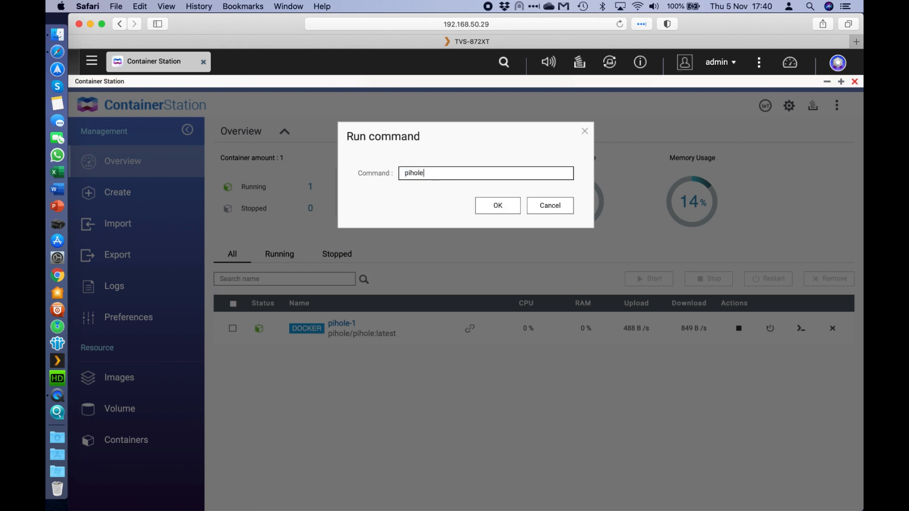
text(-a -p)
key(Return)
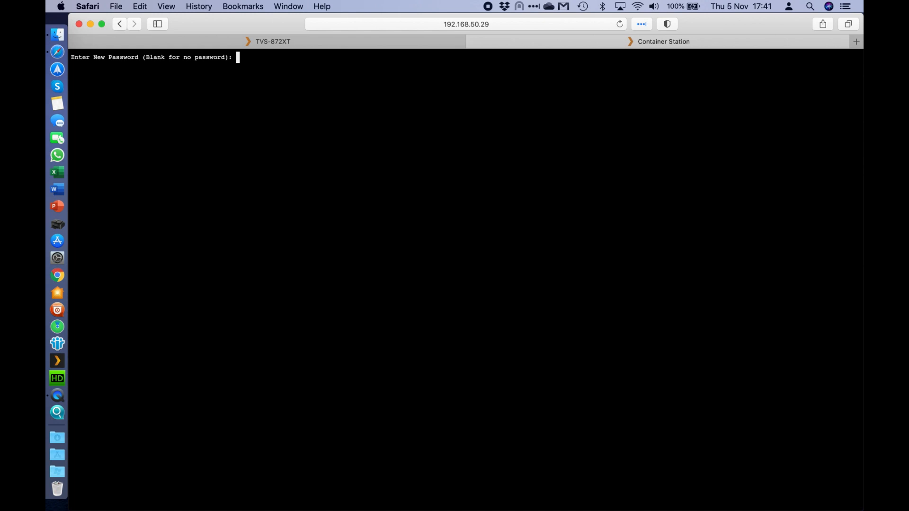
Enter and confirm the new Pi-hole admin password, dismiss the exit message and close the terminal page
key(Return)
key(Return)
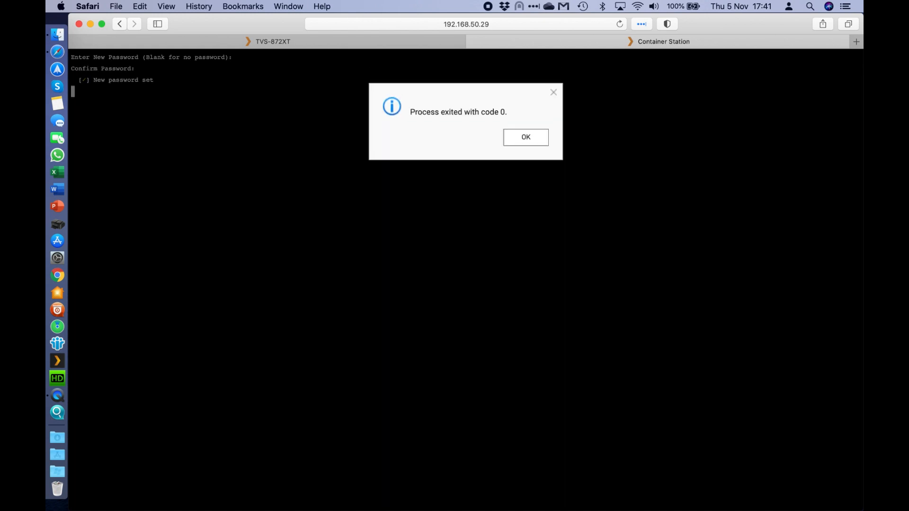
click(525, 138)
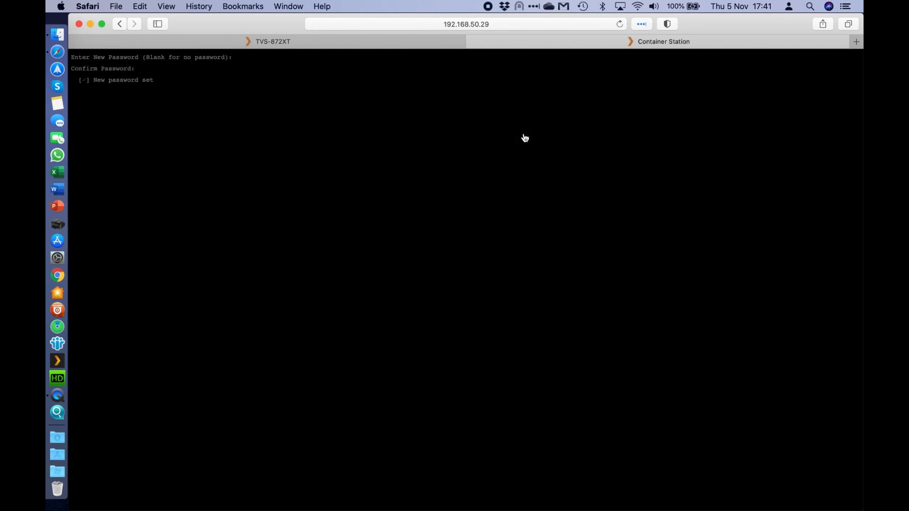
click(472, 41)
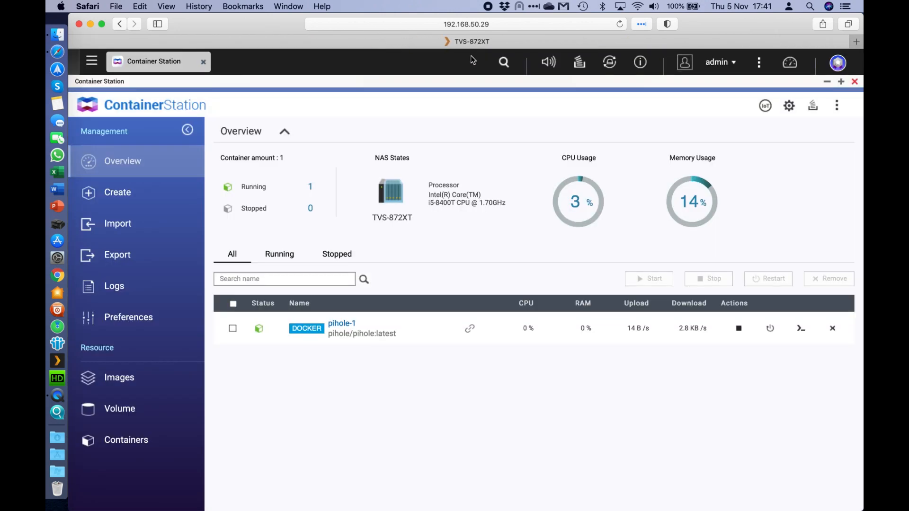
Reopen the Pi-hole admin panel from the container link, log in with the admin password and decline saving it
click(470, 329)
click(481, 296)
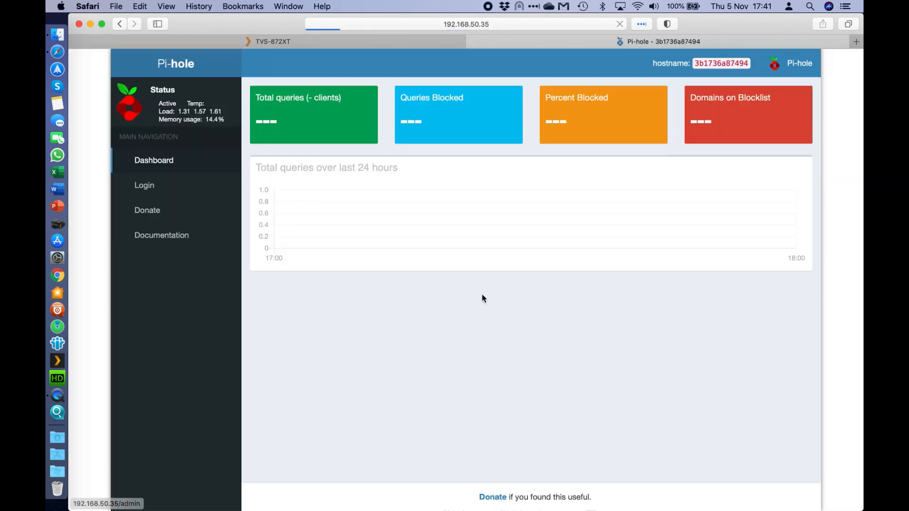
click(158, 186)
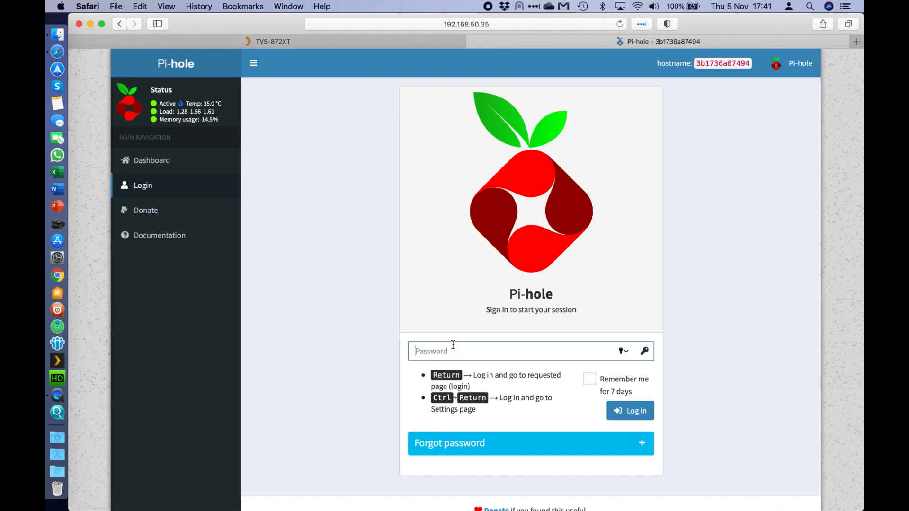
text(•••••••)
key(Return)
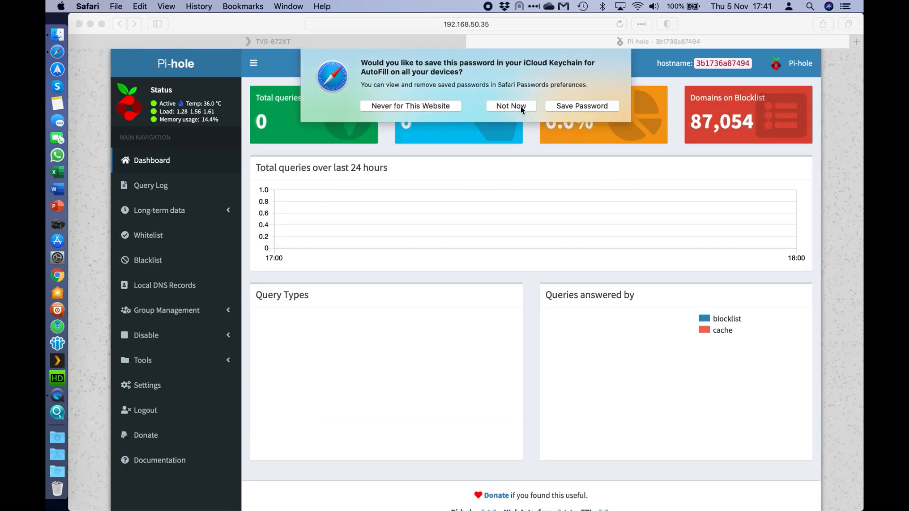
click(511, 105)
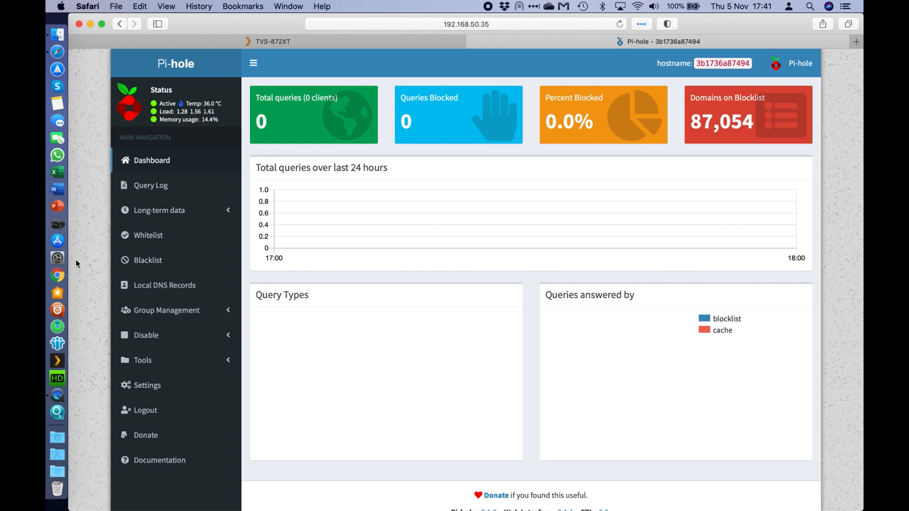
In System Preferences, add 192.168.50.35 as the DNS server for the USB 10/100/1000 LAN connection, apply the change and close the window
click(58, 259)
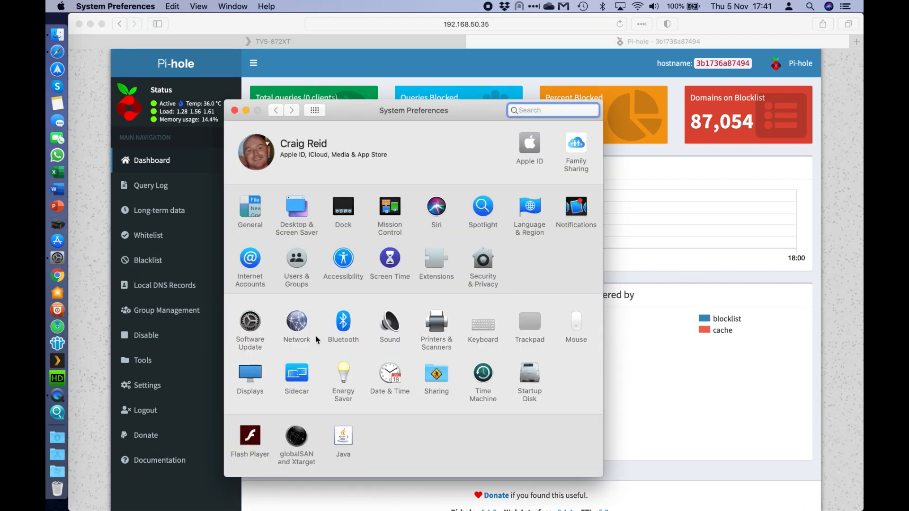
click(302, 331)
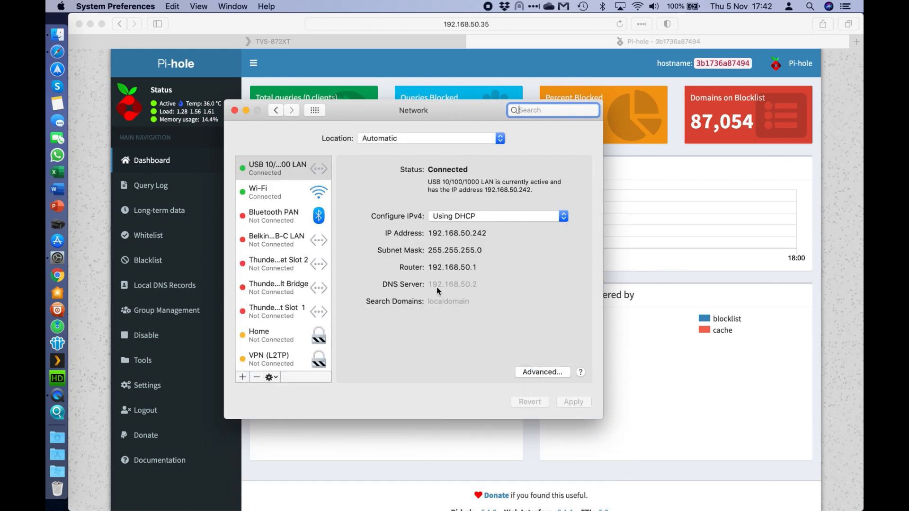
click(543, 373)
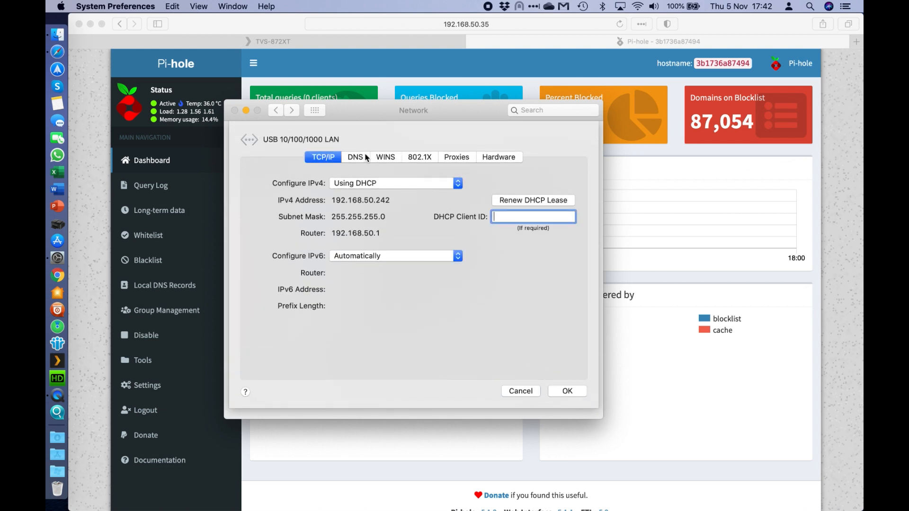
click(366, 158)
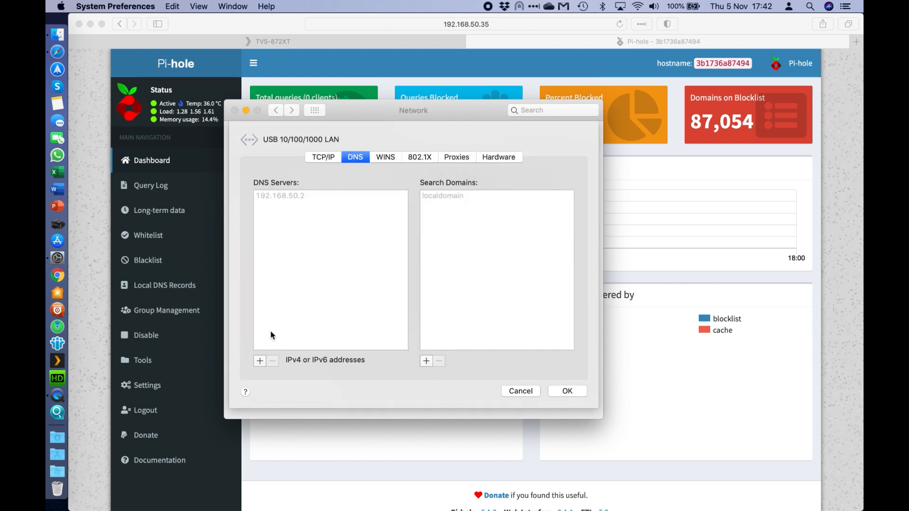
click(260, 362)
text(192.168.5)
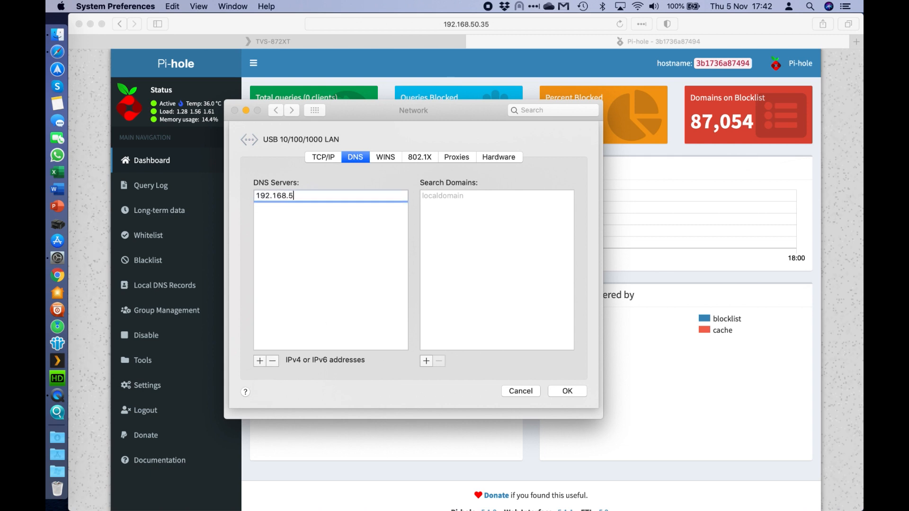
text(0.35)
click(567, 390)
click(570, 403)
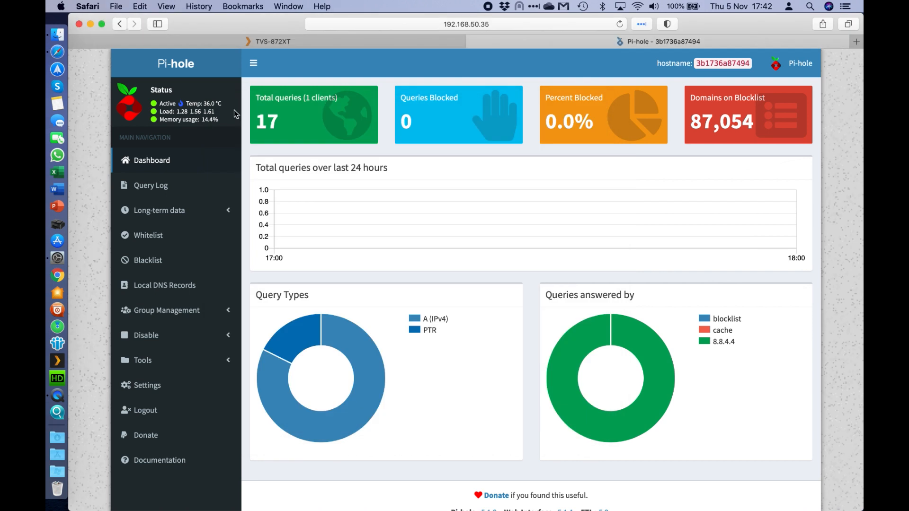
click(234, 111)
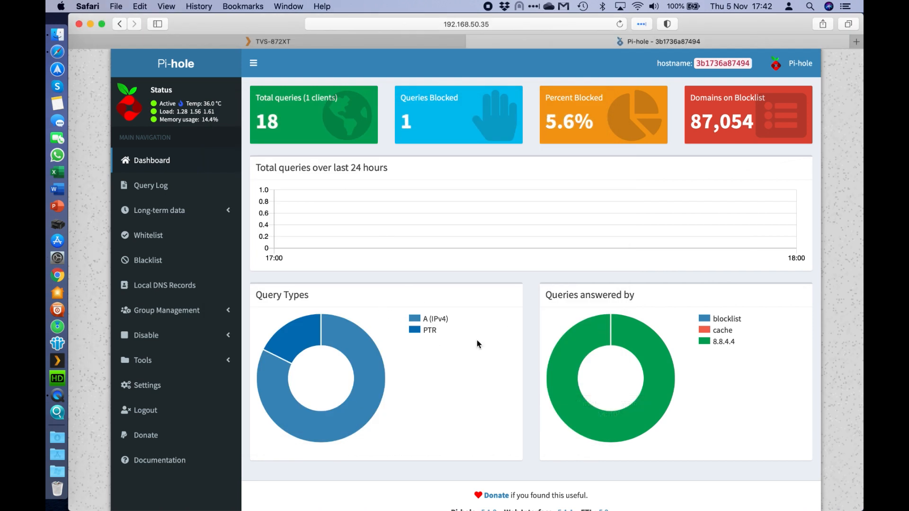
Load qnap.com in a new browser tab to generate DNS traffic, and return to the Pi-hole dashboard to check the query statistics
scroll(490, 364, down, 1)
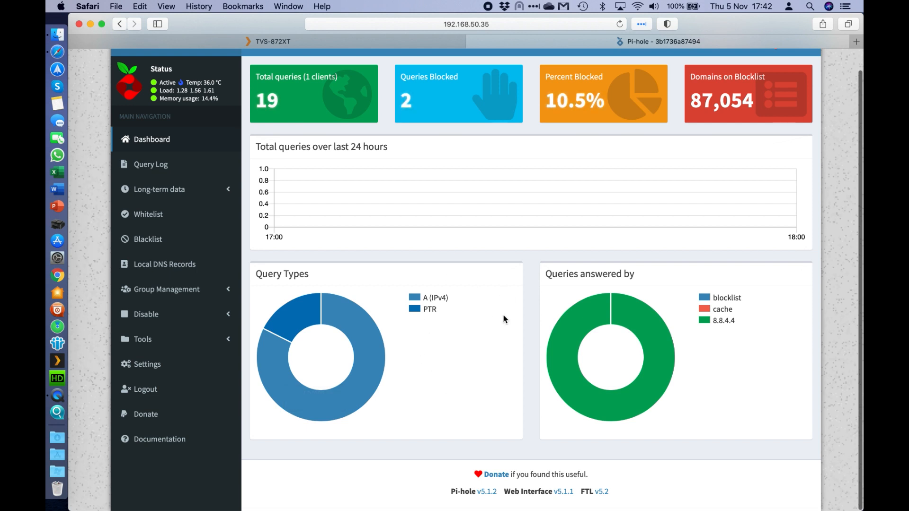
scroll(433, 337, up, 1)
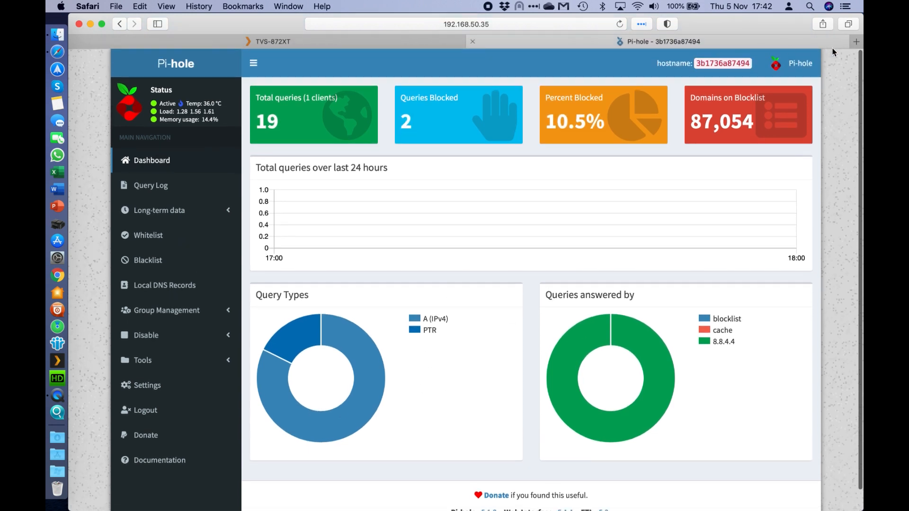
click(858, 44)
text(qnap.c)
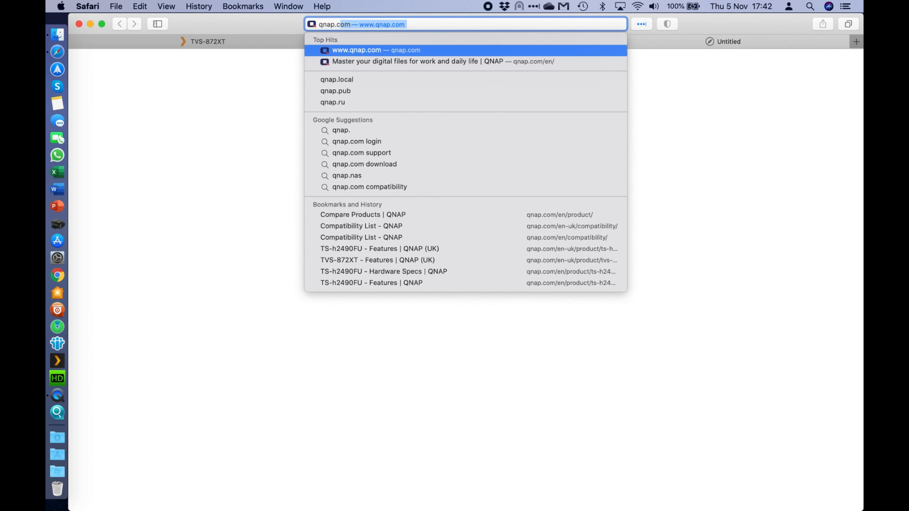
key(Return)
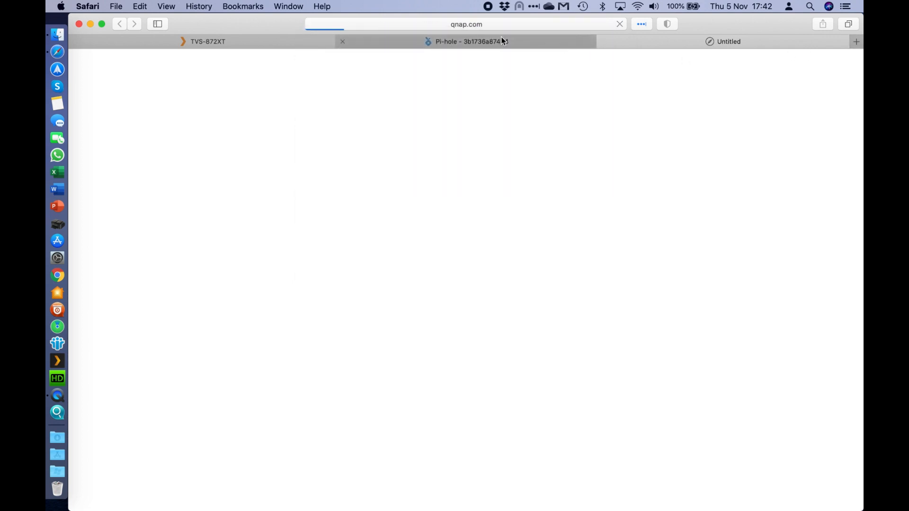
click(479, 40)
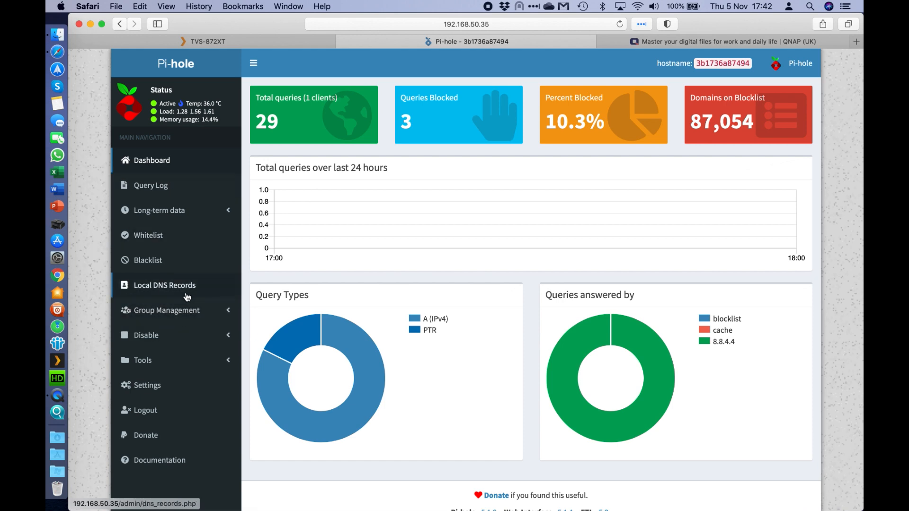
Set the Pi-hole web interface to the midnight theme (dark), save the setting and return to the dashboard
click(164, 390)
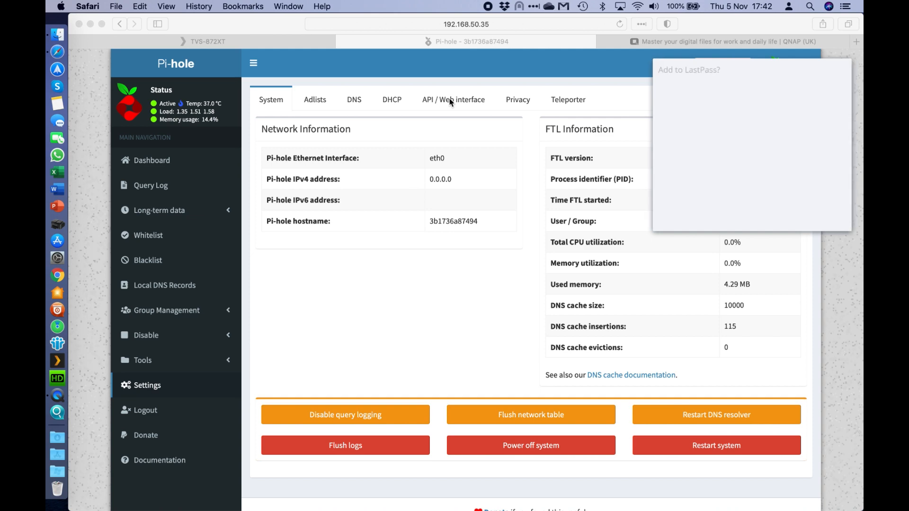
click(463, 103)
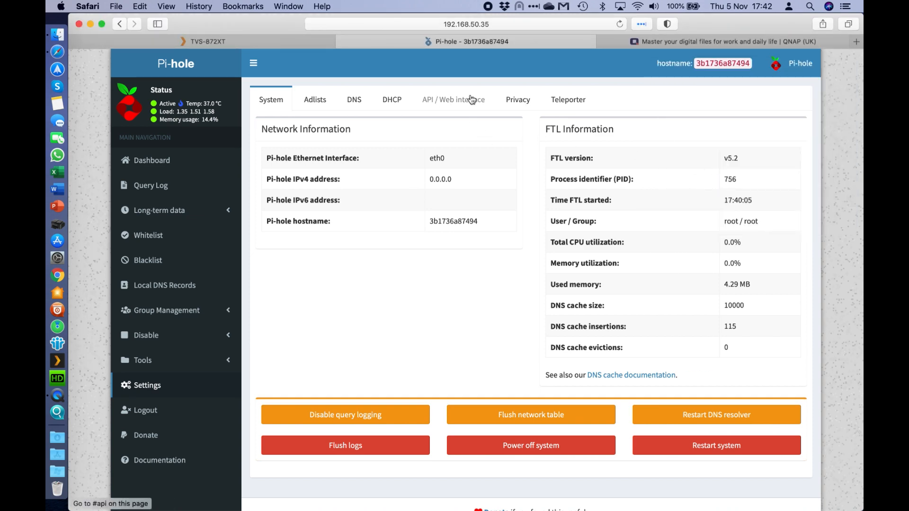
click(469, 100)
click(552, 192)
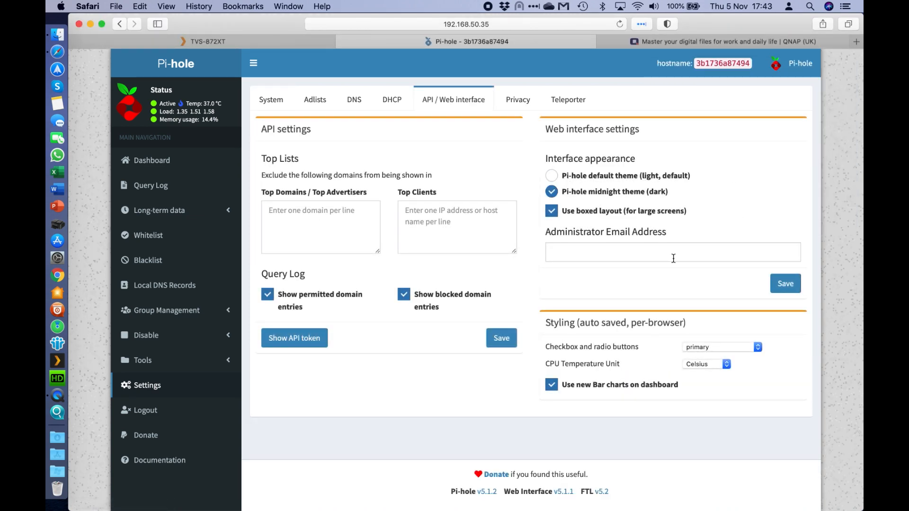
click(779, 287)
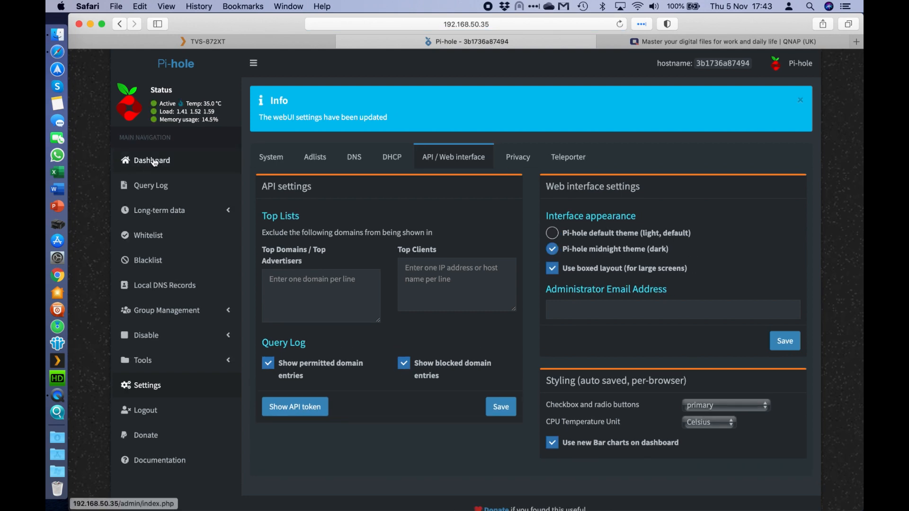
click(147, 161)
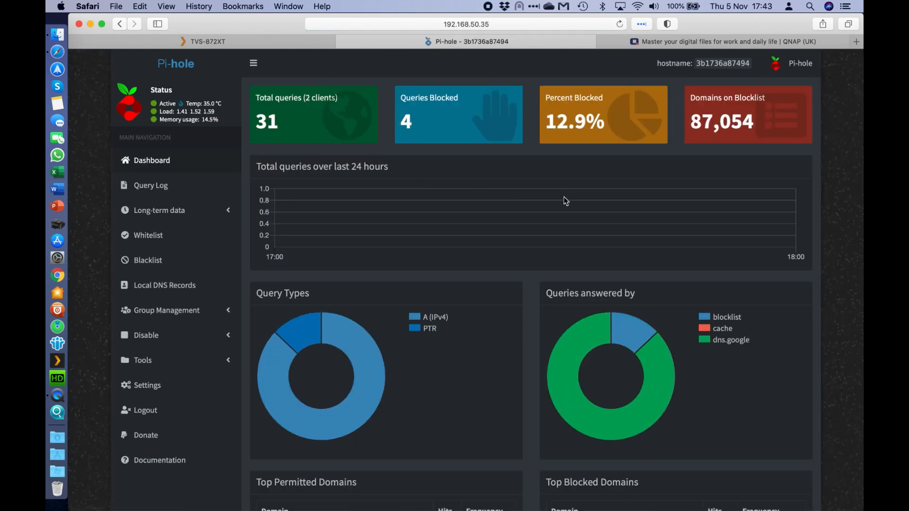